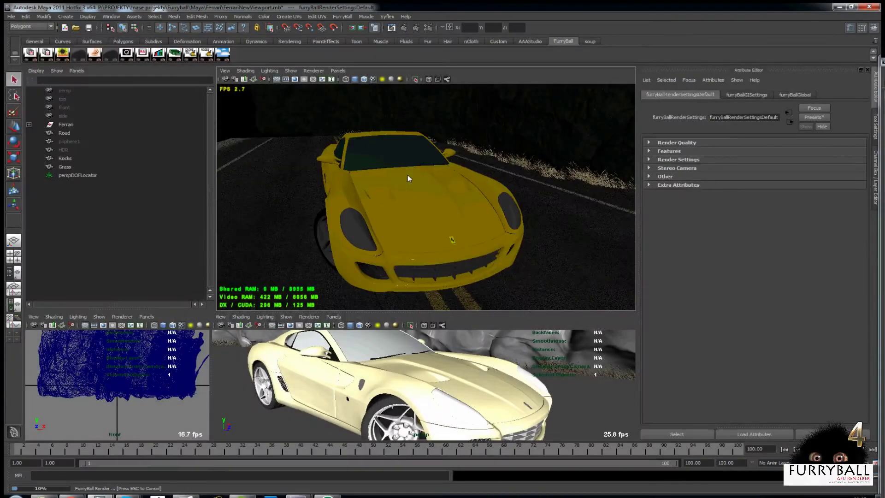
Switch the main viewport from FurryBall to the default renderer
mouse_move(408, 175)
alt+mouse_down()
mouse_move(471, 174)
mouse_move(447, 176)
mouse_move(479, 181)
mouse_move(397, 175)
mouse_move(411, 176)
alt+mouse_up()
click(313, 70)
click(331, 83)
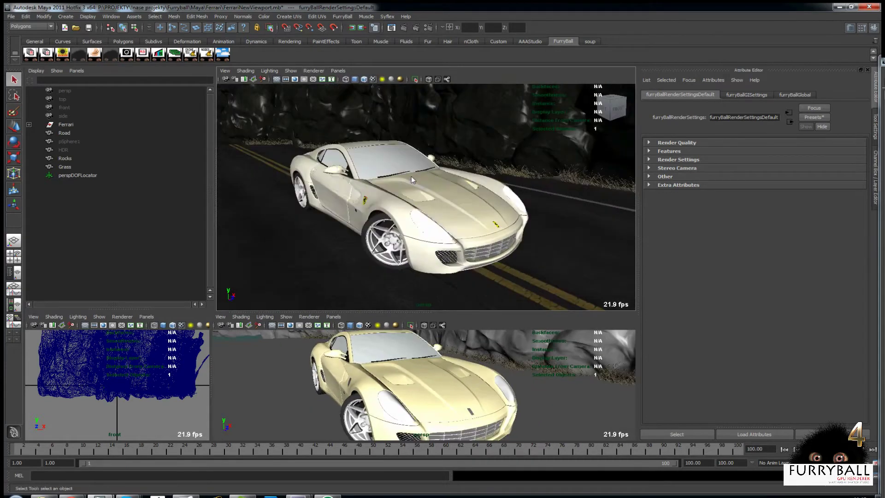
Create a directional light, then rotate and move it beside the Ferrari
click(66, 16)
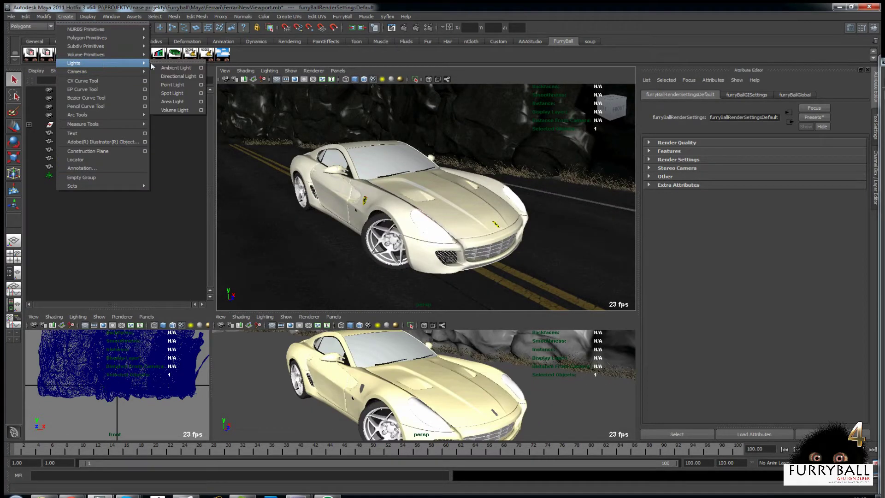
click(180, 78)
alt+right_drag(383, 227, 475, 226)
key(r)
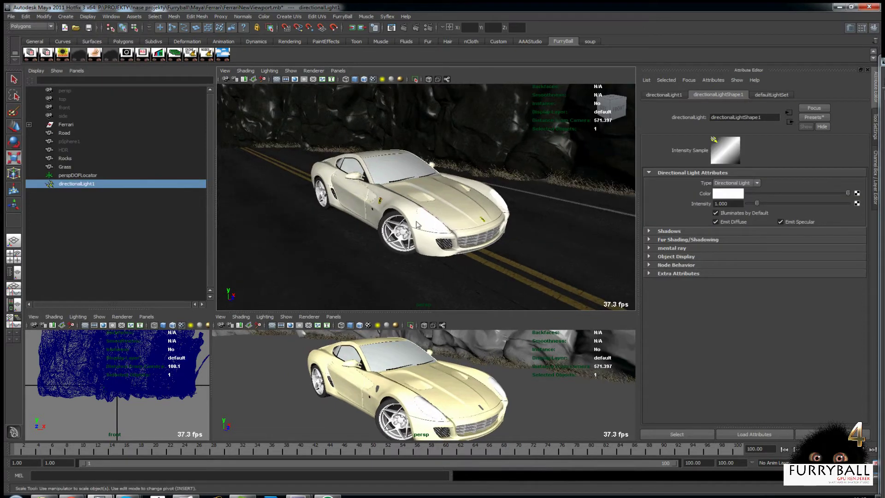
key(e)
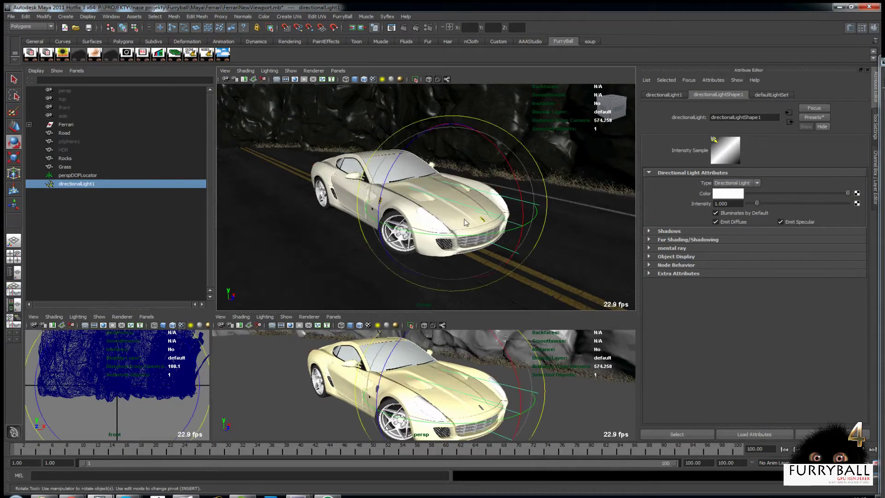
key(w)
mouse_move(346, 181)
alt+mouse_down()
mouse_move(340, 171)
mouse_move(364, 177)
alt+mouse_up()
alt+middle_drag(364, 177, 361, 176)
alt+drag(361, 176, 383, 178)
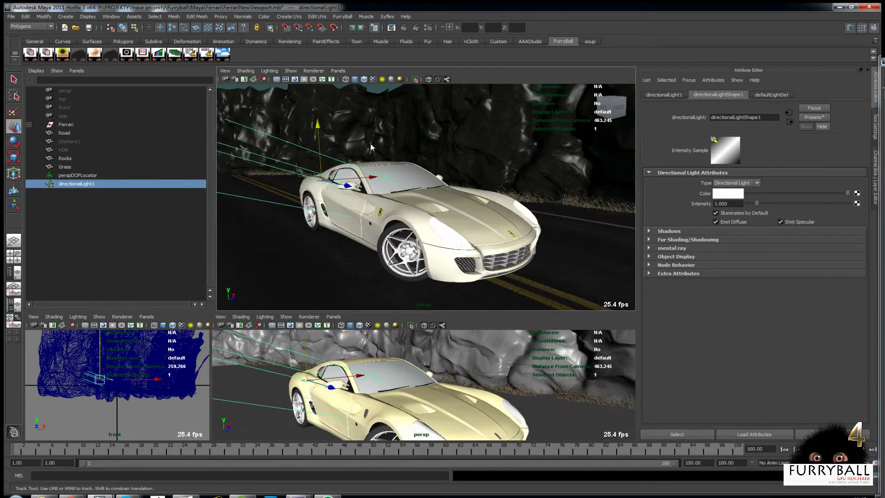
click(313, 70)
Render the view with FurryBall and set the light intensity to 8
click(407, 109)
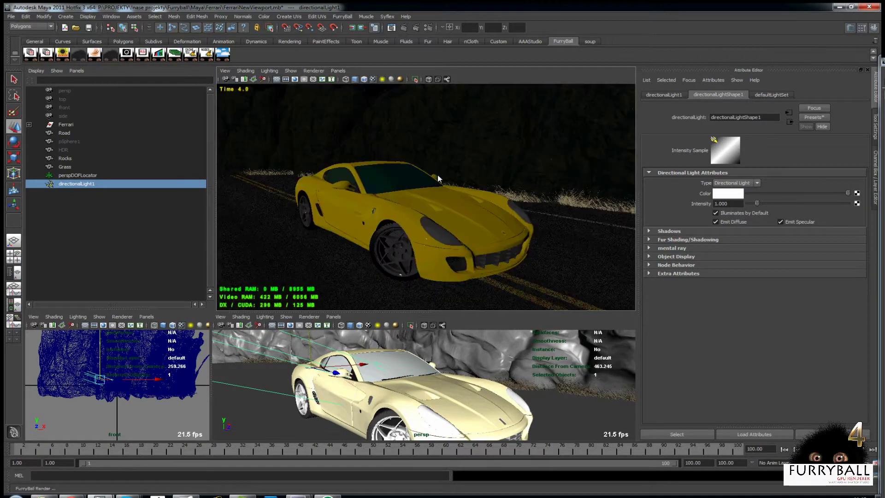
drag(756, 203, 788, 203)
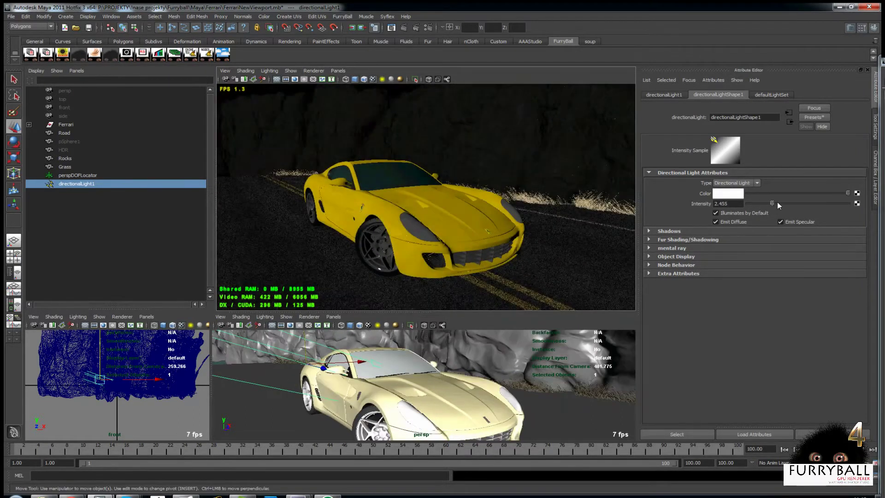
click(737, 203)
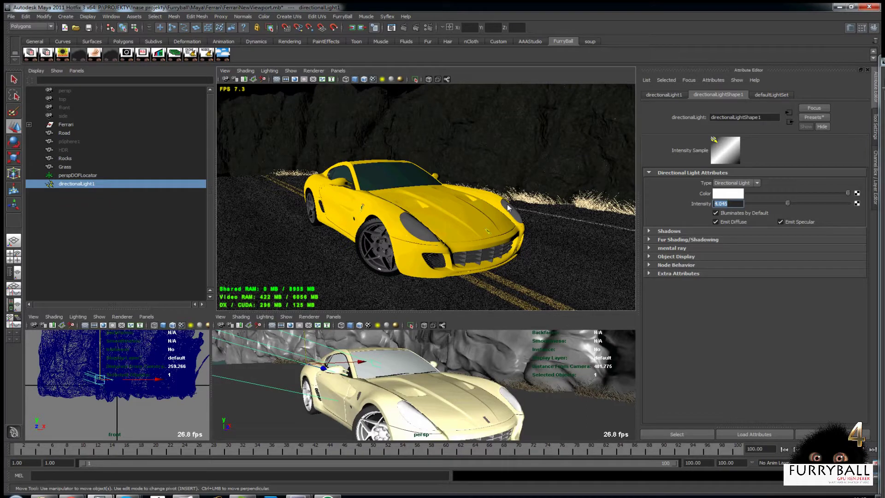
text(8)
key(Return)
Tint the light colour a warm pale yellow, showing values as HSV
click(727, 193)
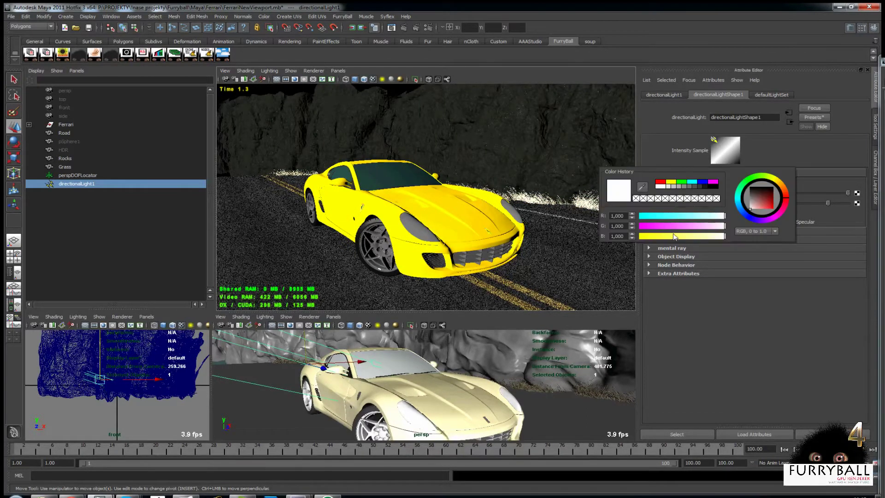
drag(674, 236, 703, 236)
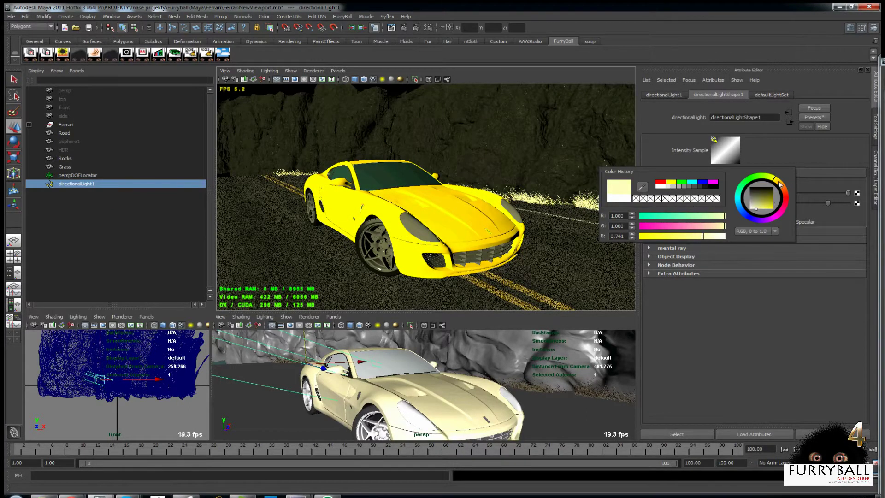
drag(778, 184, 782, 187)
click(756, 231)
click(749, 253)
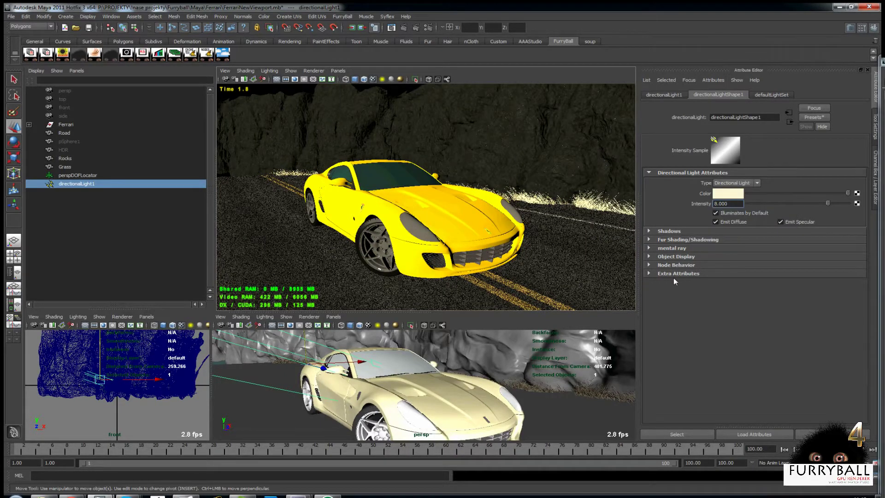
Enable ray-traced shadows and rotate the light to change the shadow direction
click(667, 231)
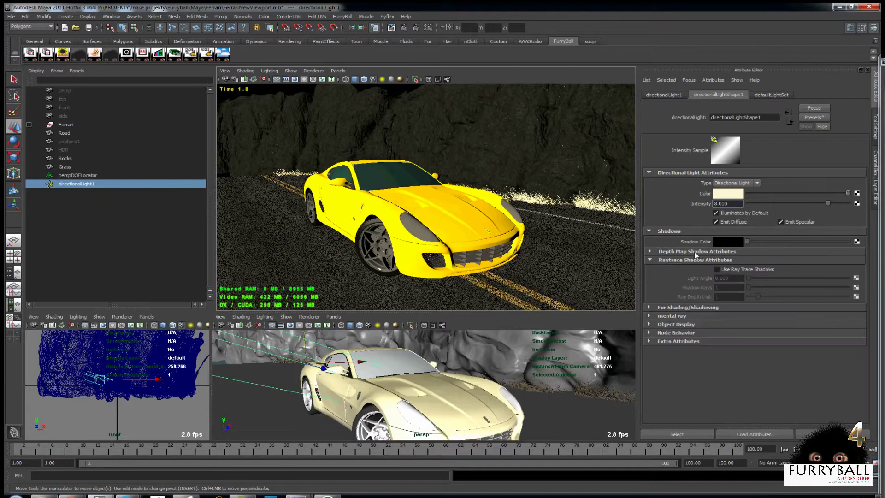
click(717, 270)
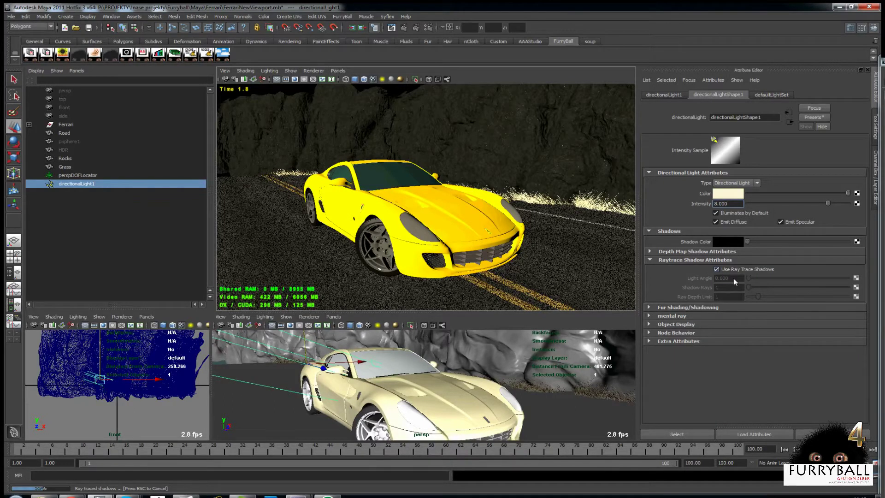
alt+drag(576, 221, 467, 222)
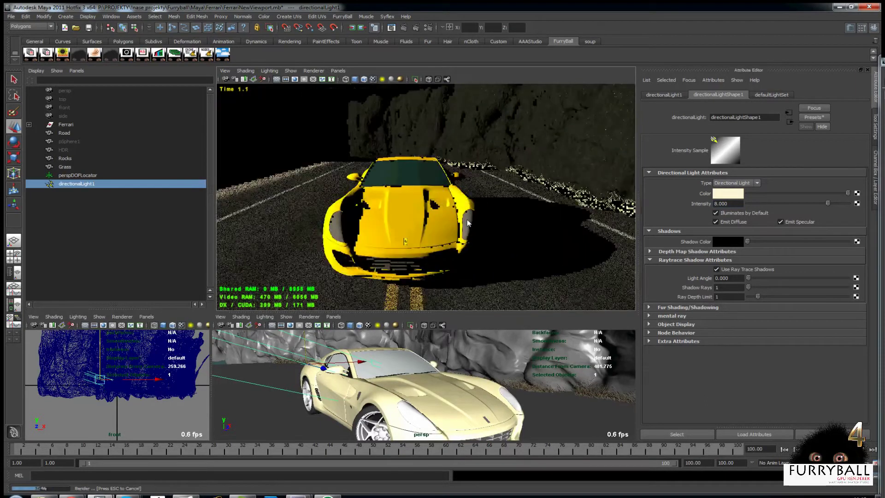
key(e)
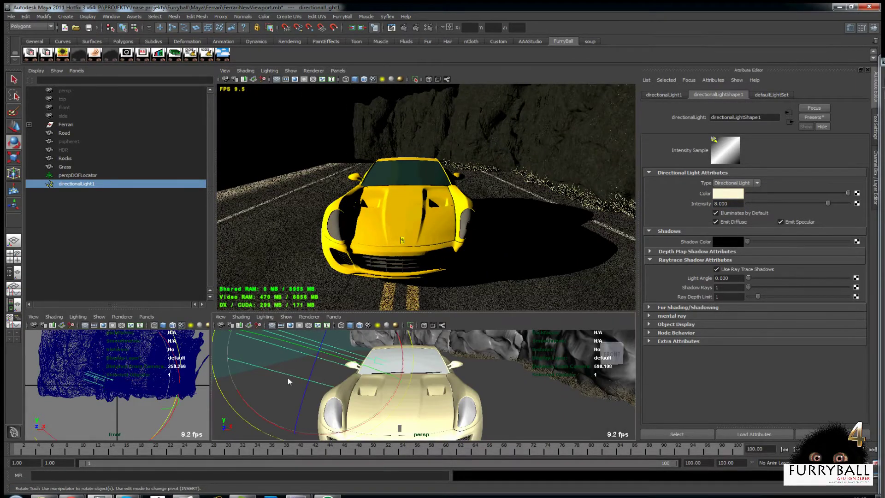
mouse_move(289, 381)
mouse_down()
mouse_move(381, 354)
mouse_move(373, 365)
mouse_up()
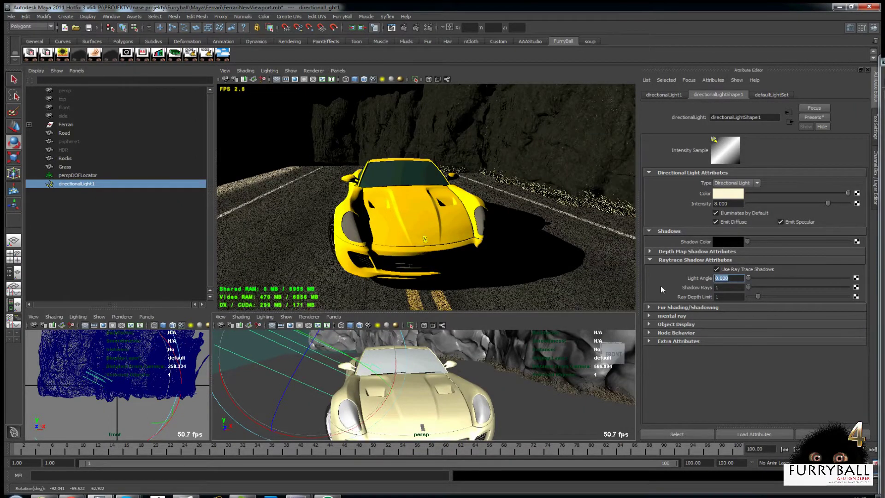
Set the shadow light angle to 3 and shadow rays to 8
text(2)
key(Return)
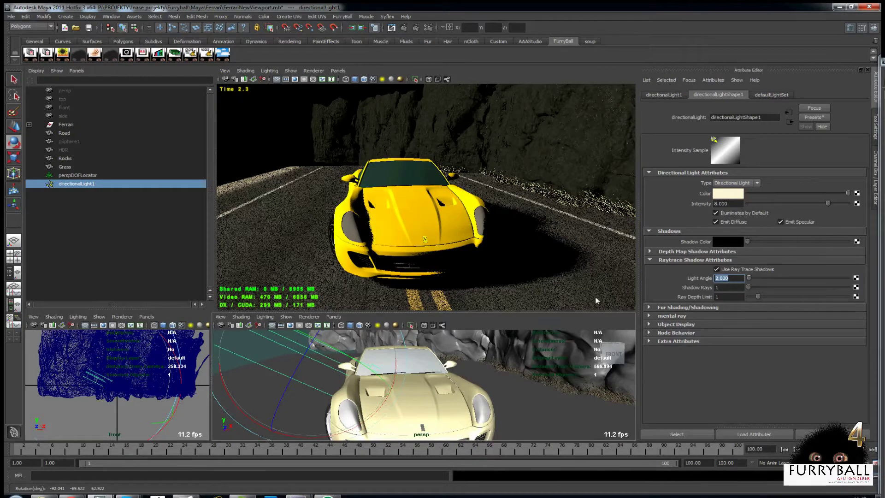
text(4)
key(Return)
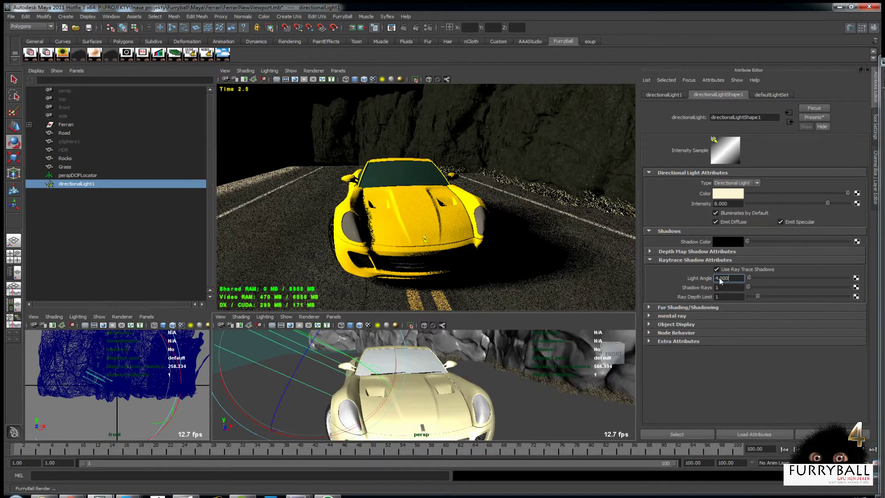
text(3)
key(Return)
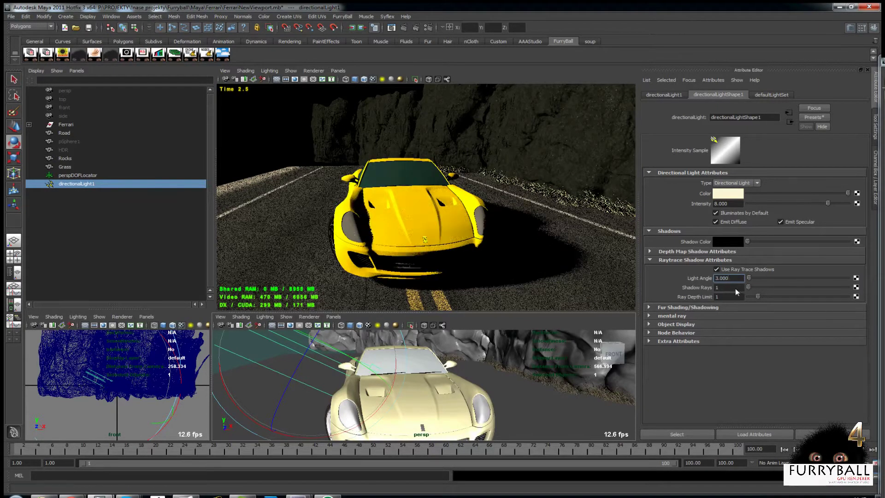
click(733, 287)
text(8)
key(Return)
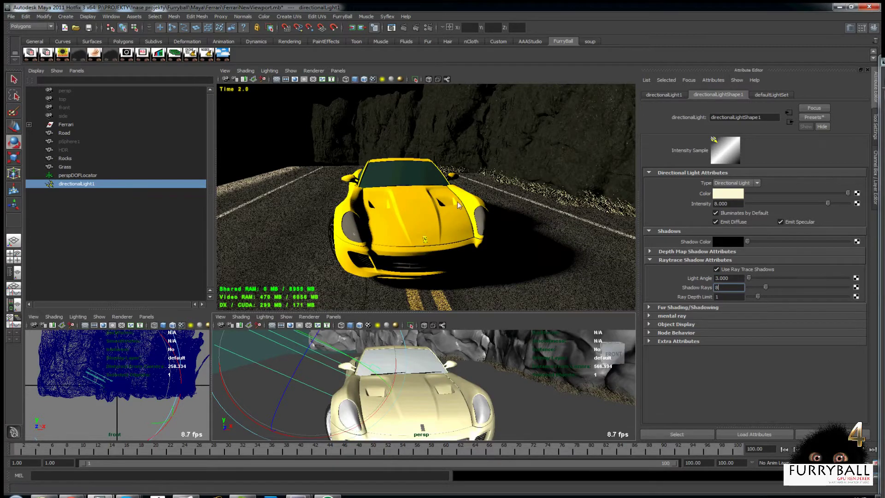
alt+drag(436, 206, 493, 209)
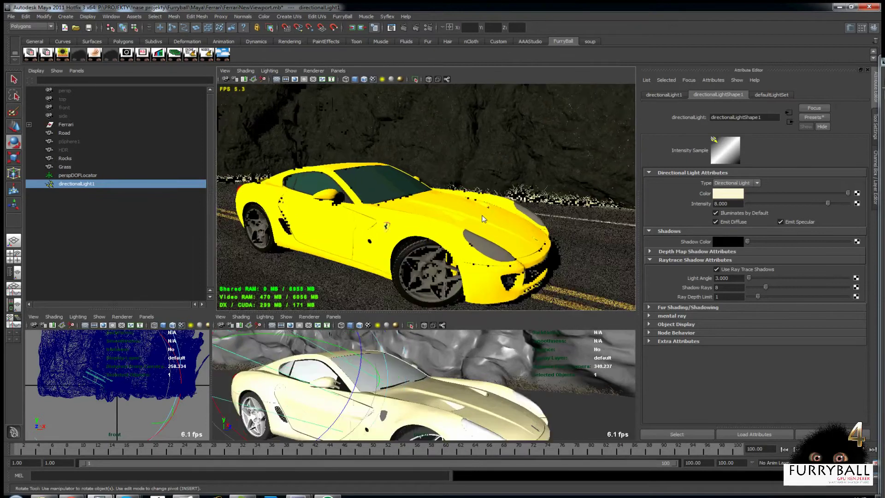
Enable indirect lighting, reflections and transparency/refractions in FurryBall's render settings
click(147, 56)
click(670, 151)
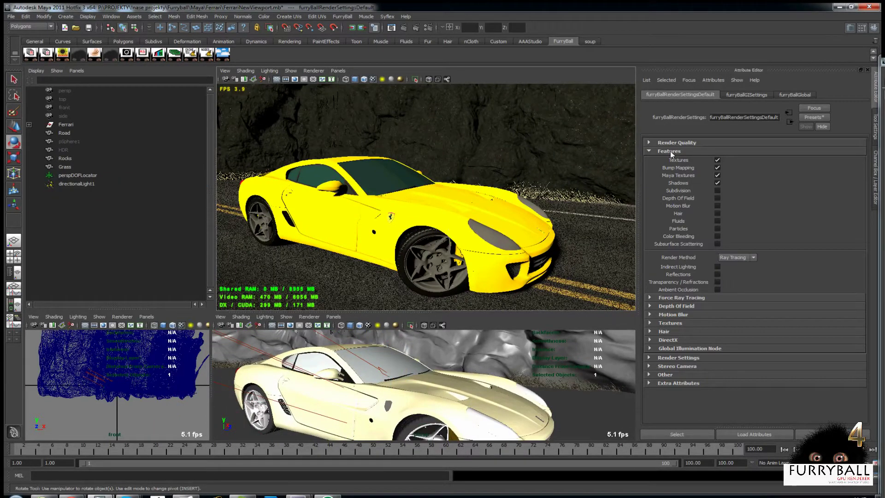
click(718, 266)
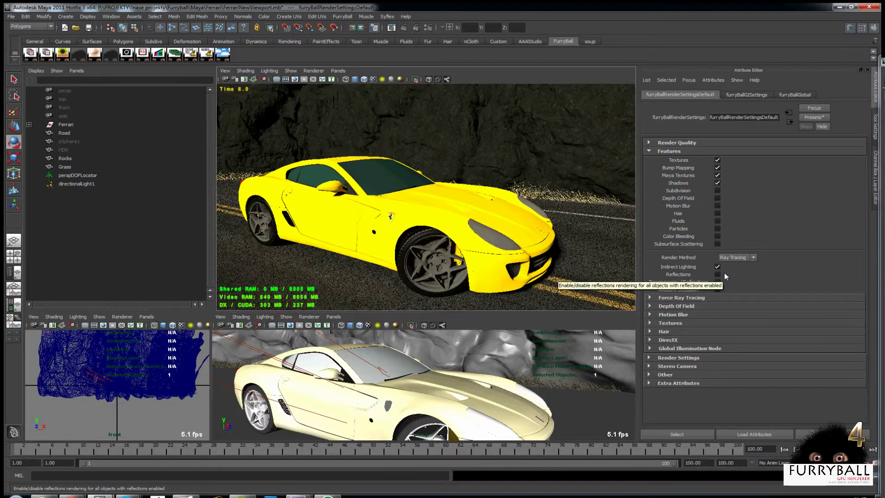
click(717, 274)
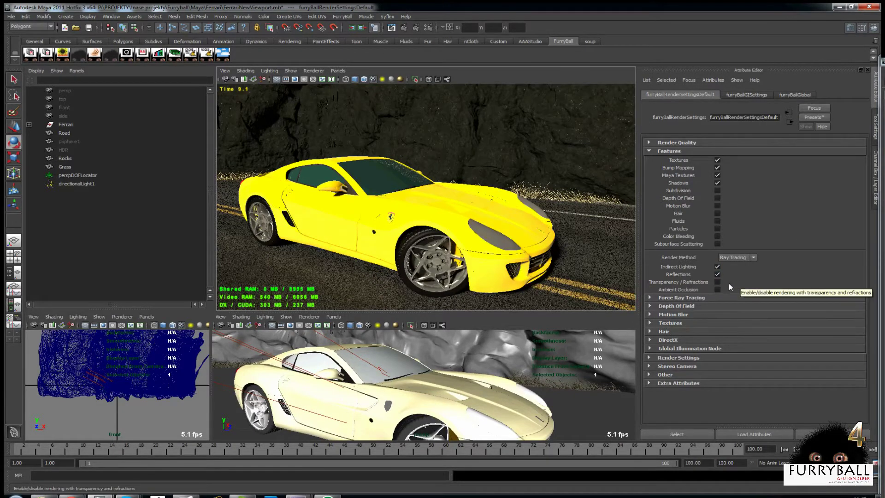
click(717, 281)
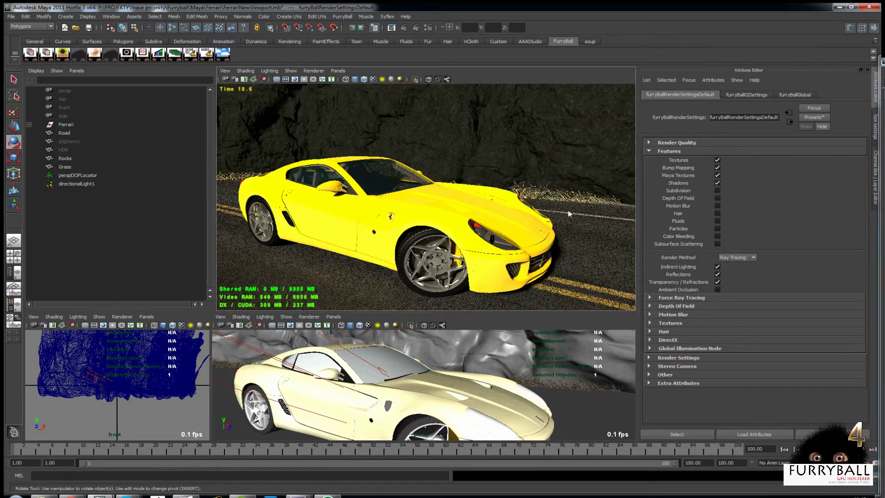
scroll(493, 216, up, 3)
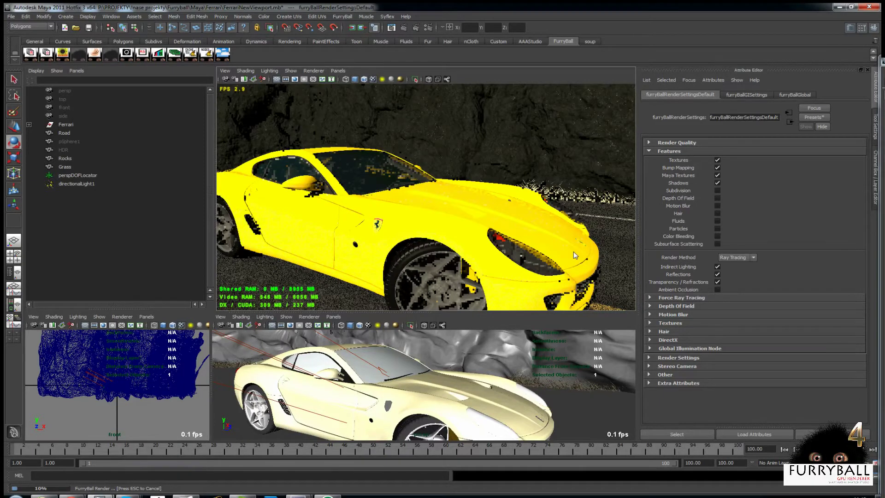
alt+drag(575, 255, 632, 202)
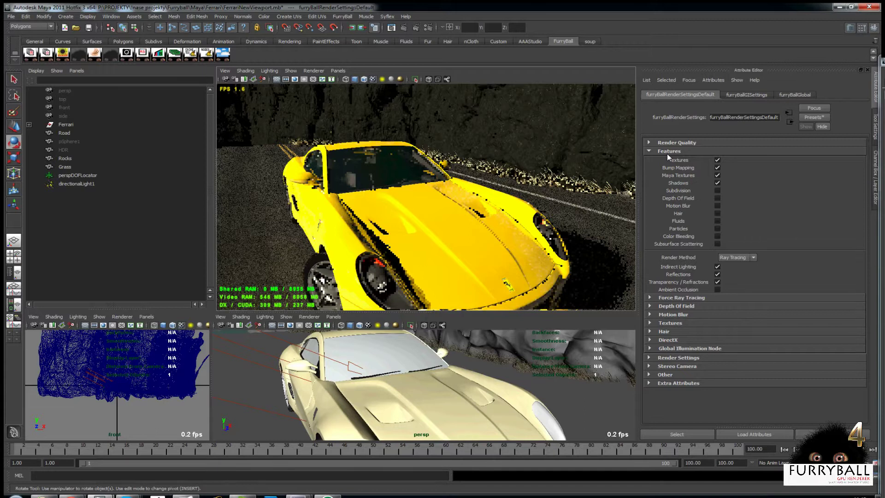
Set the Ray Tracing rays count multiplier to 0.4
click(675, 142)
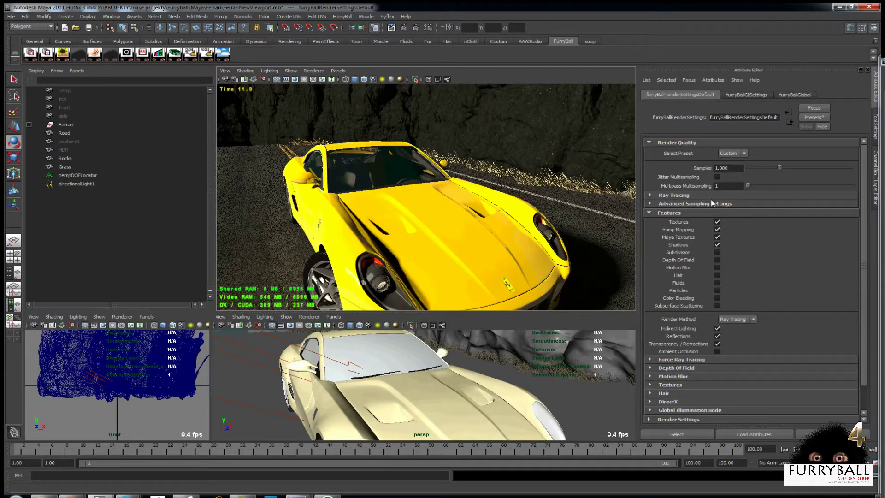
click(685, 193)
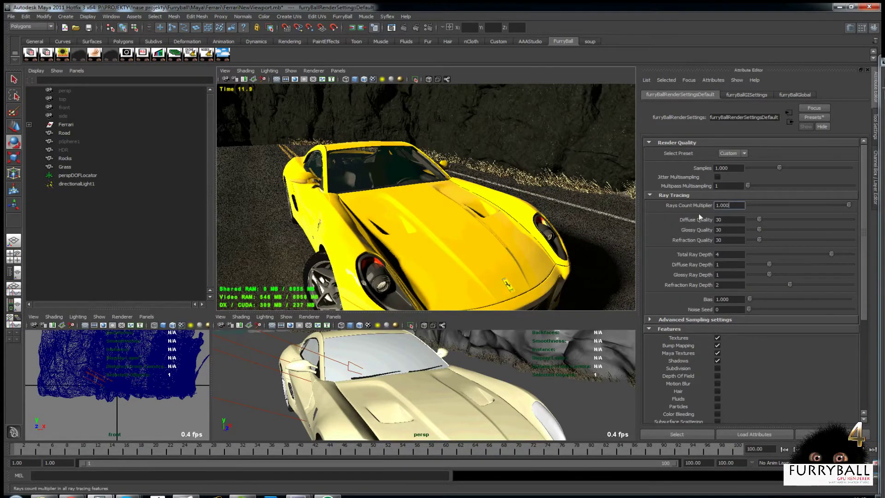
text(0.4)
key(Return)
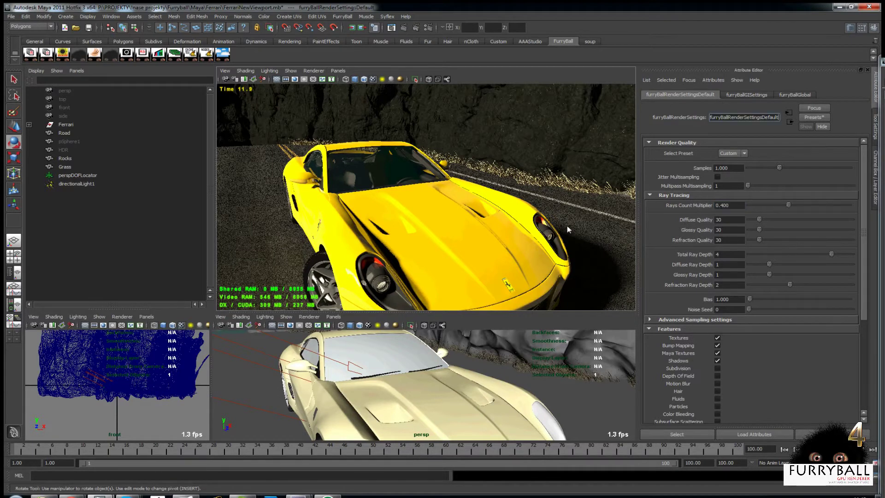
Set both diffuse ray depth and glossy ray depth to 2
double_click(727, 265)
text(2)
key(Return)
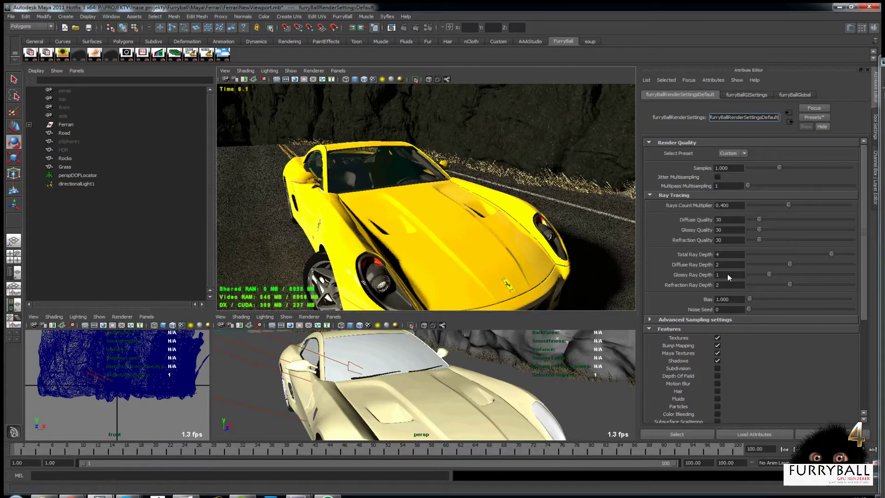
double_click(727, 274)
text(2)
key(Return)
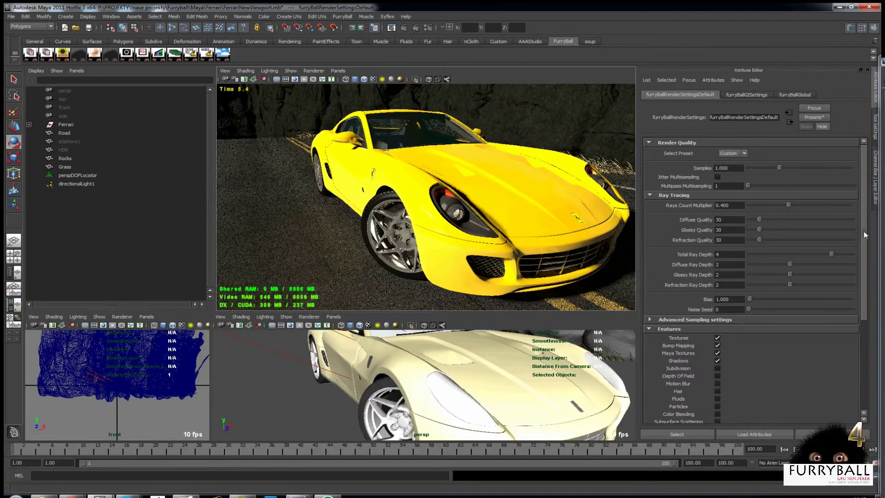
Tick Physically Correct under Gamma & Light Correction in the FurryBall settings
drag(865, 236, 865, 325)
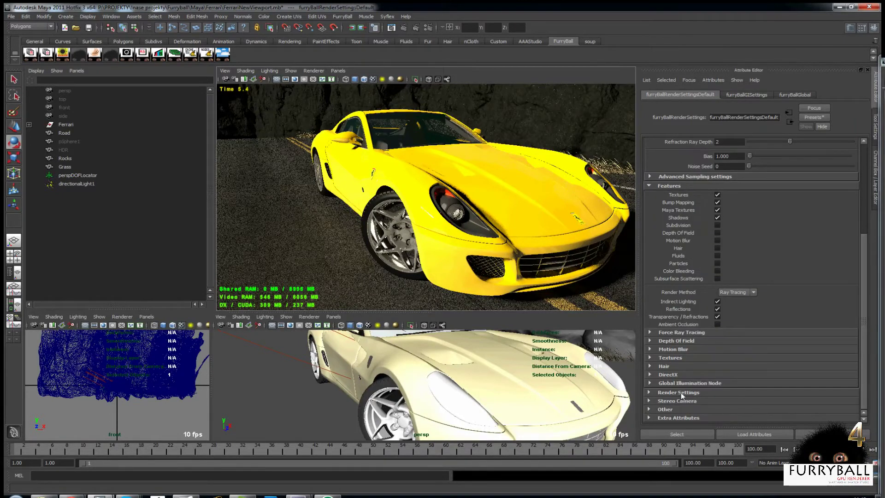
scroll(700, 373, down, 2)
scroll(715, 353, down, 2)
scroll(713, 341, down, 2)
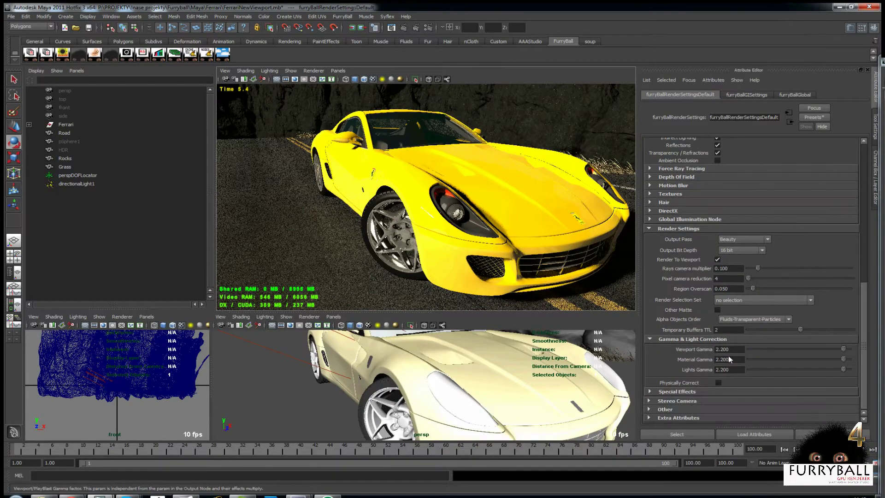
click(725, 384)
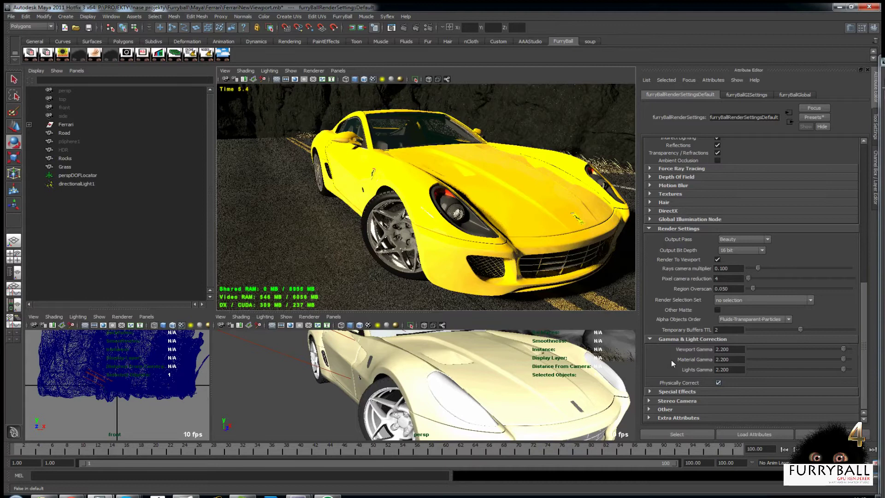
Select directionalLight1 and raise its intensity to 20, then to 30
click(77, 183)
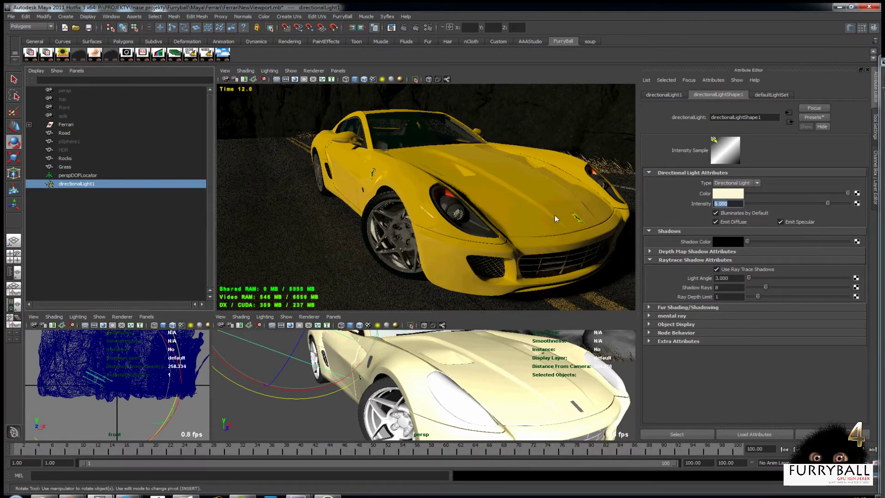
text(20)
key(Return)
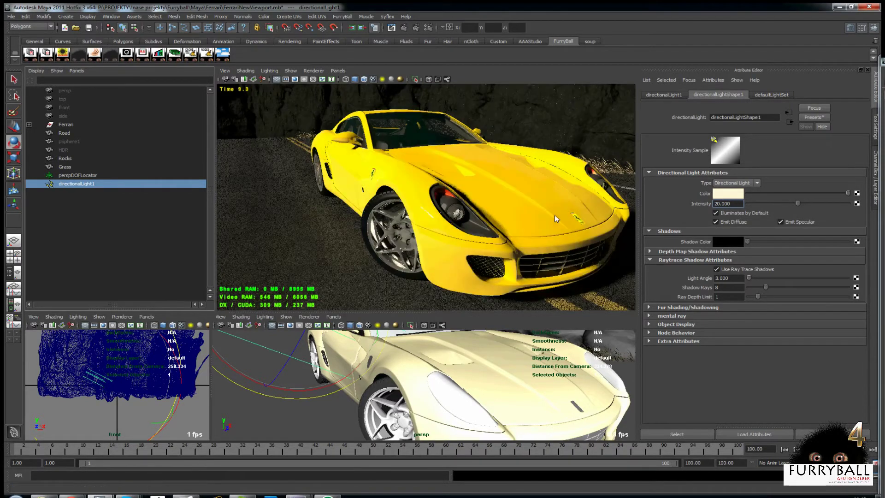
alt+drag(525, 201, 493, 203)
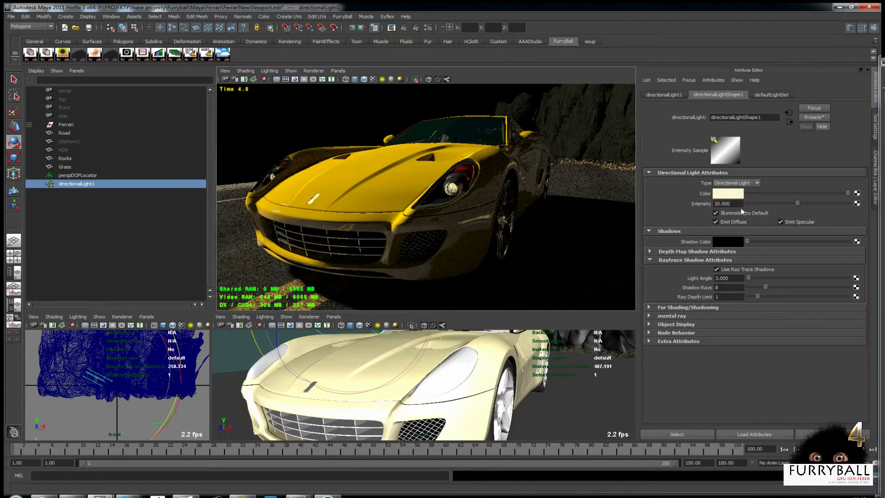
text(30)
key(Return)
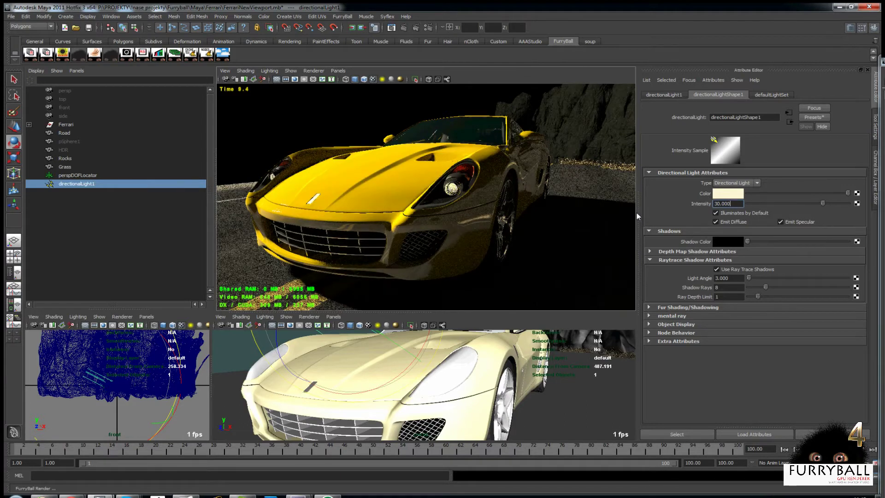
Show furryBallGISettings and set the main view back to default shading
click(62, 54)
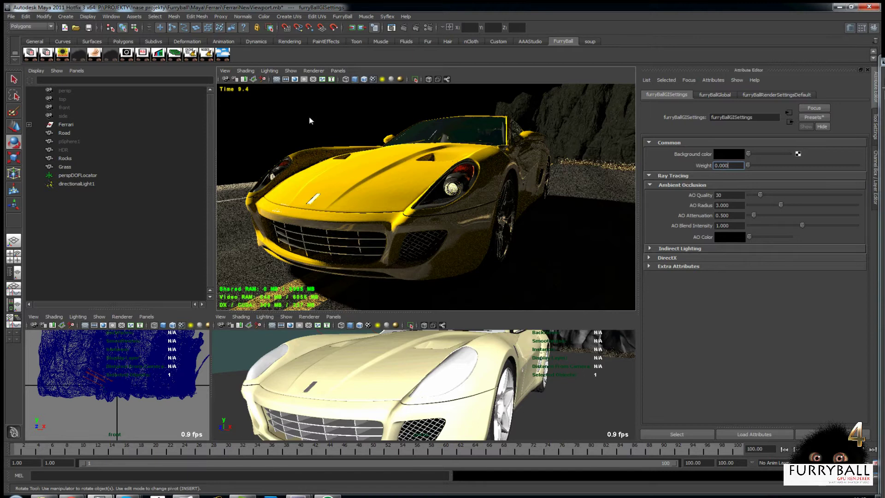
click(318, 71)
click(341, 83)
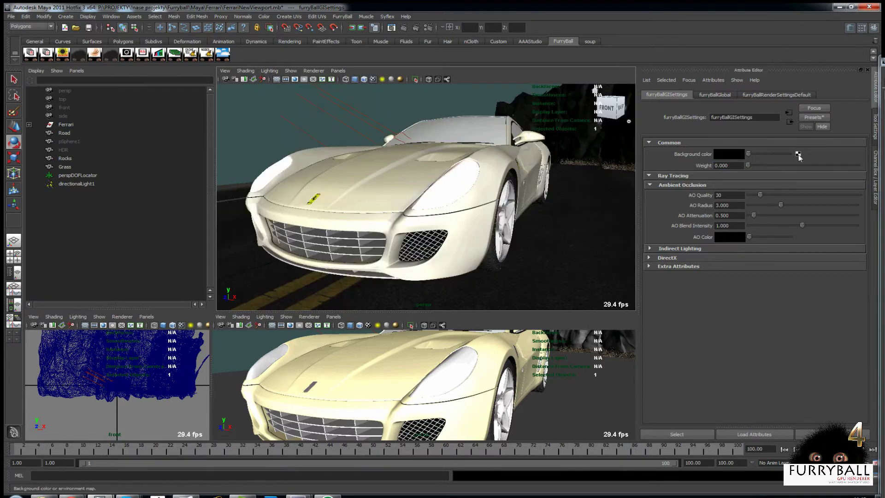
Map a File texture loaded with hdrmaps_com_free_018_half onto the background colour
click(797, 154)
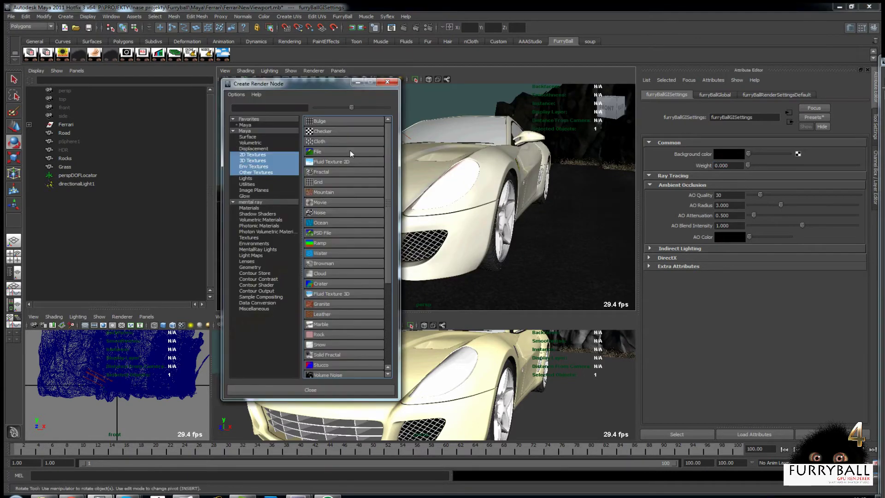
click(350, 150)
click(814, 215)
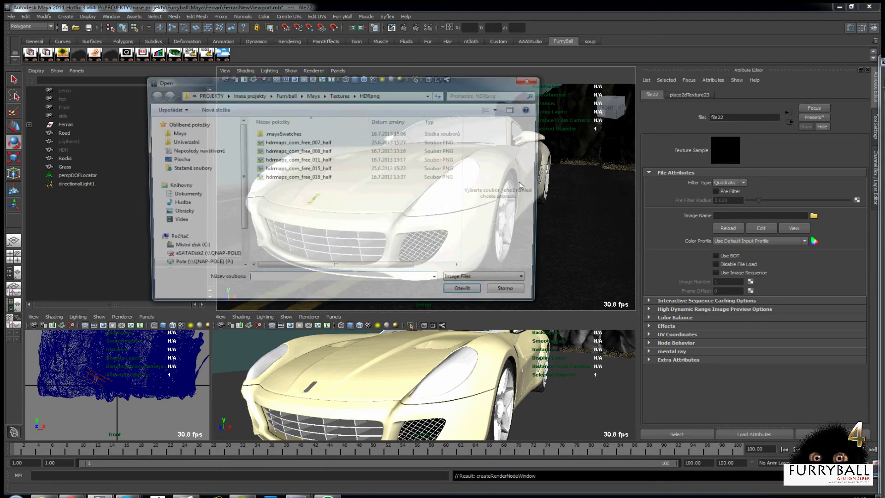
click(288, 151)
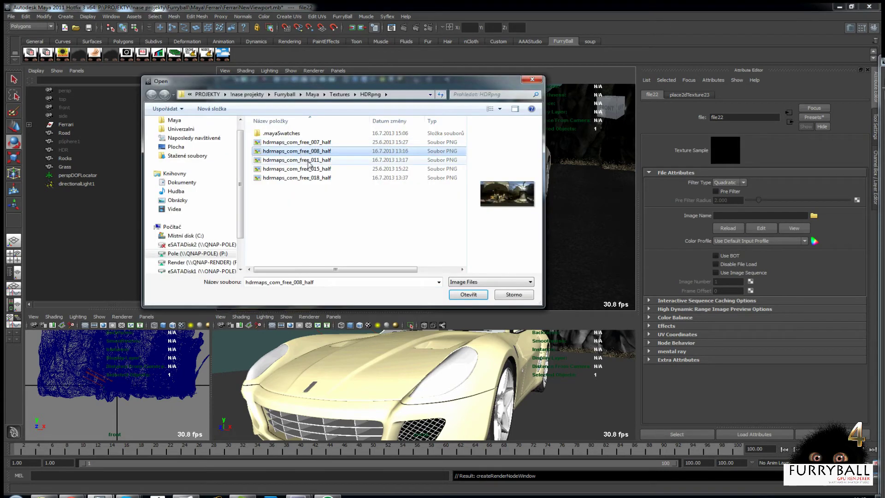
click(308, 160)
click(309, 169)
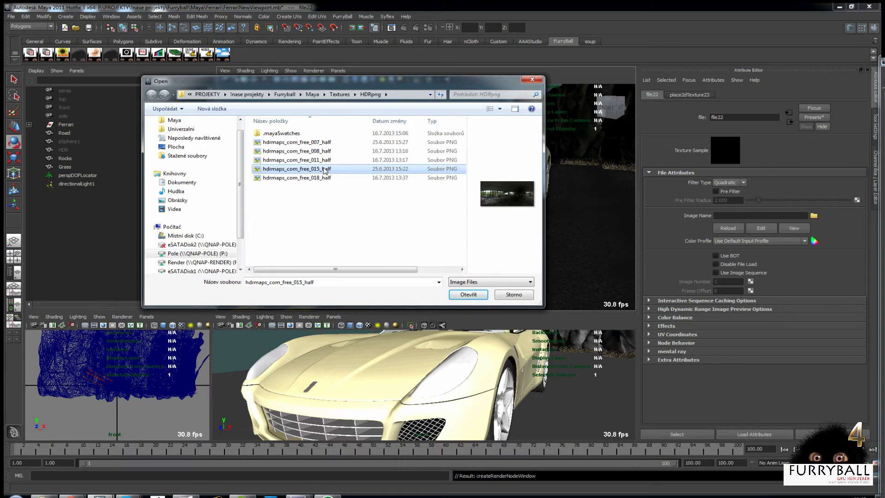
click(321, 178)
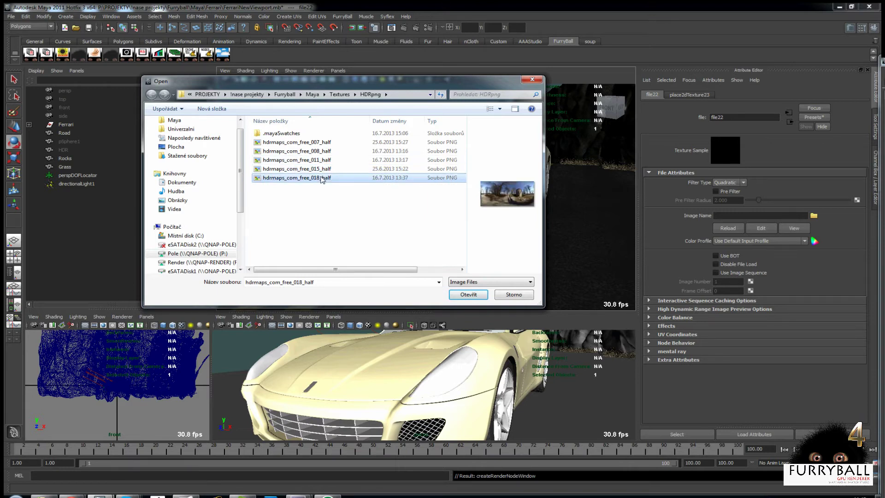
click(463, 295)
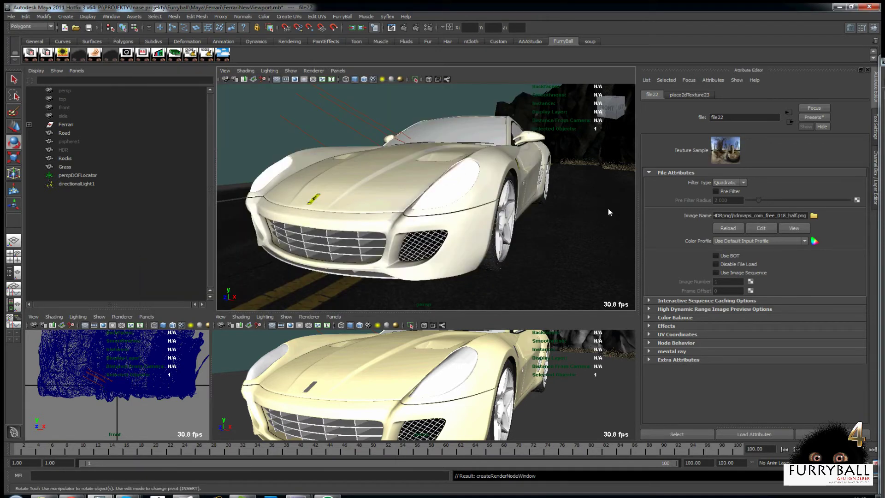
Set the background weight to 2 and render the Ferrari with FurryBall
click(65, 54)
click(730, 166)
text(2)
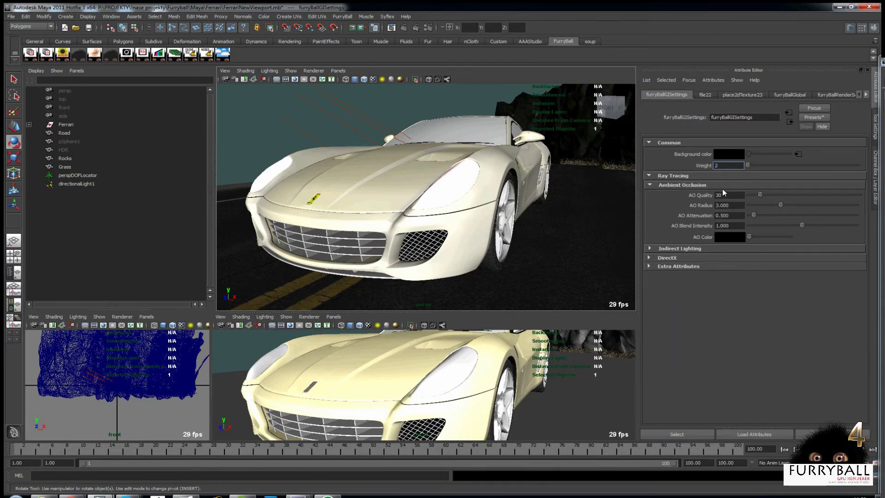
key(Return)
click(314, 71)
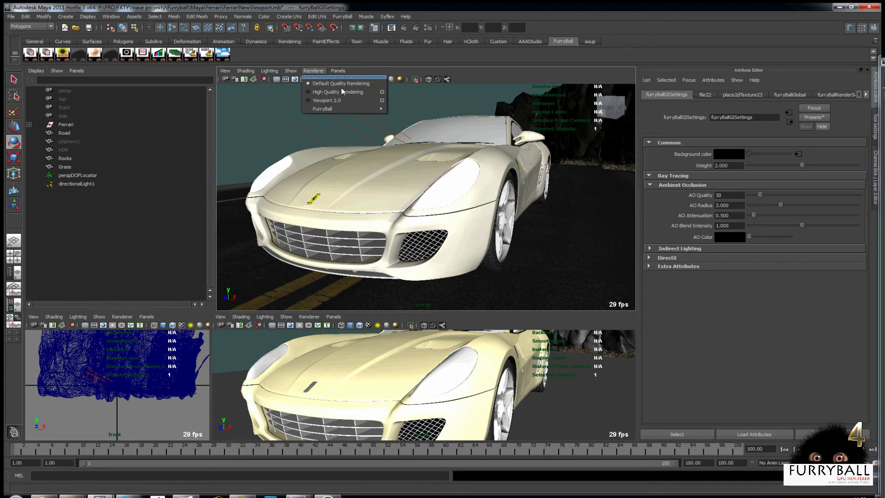
click(401, 113)
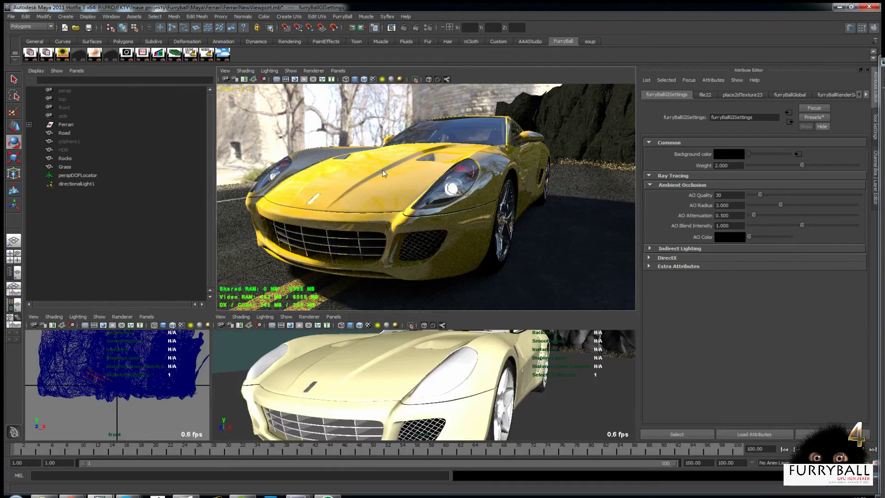
mouse_move(382, 169)
alt+mouse_down()
mouse_move(440, 173)
mouse_move(565, 215)
alt+mouse_up()
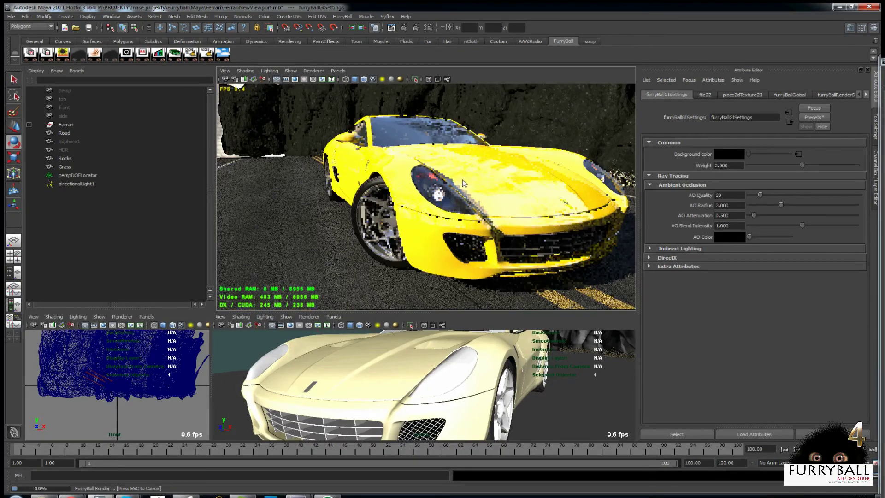